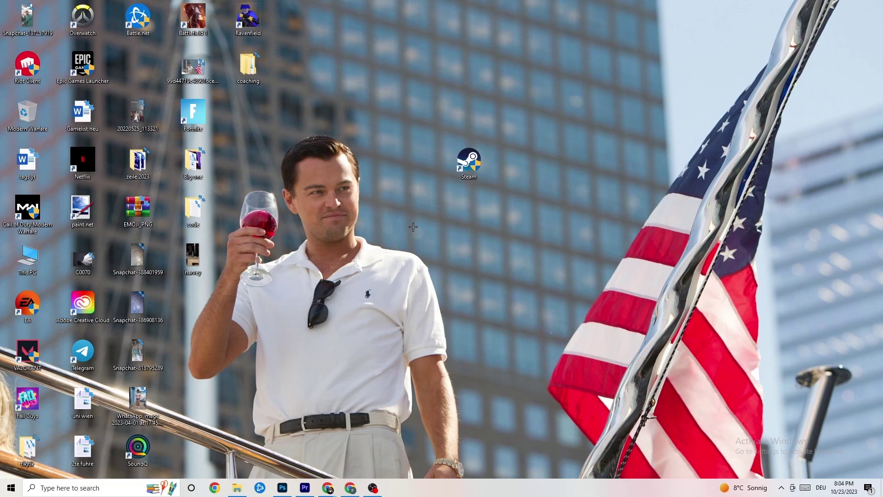
- Open the compatibility settings in the properties of the Steam desktop shortcut
left_click_drag(469, 162, 412, 198)
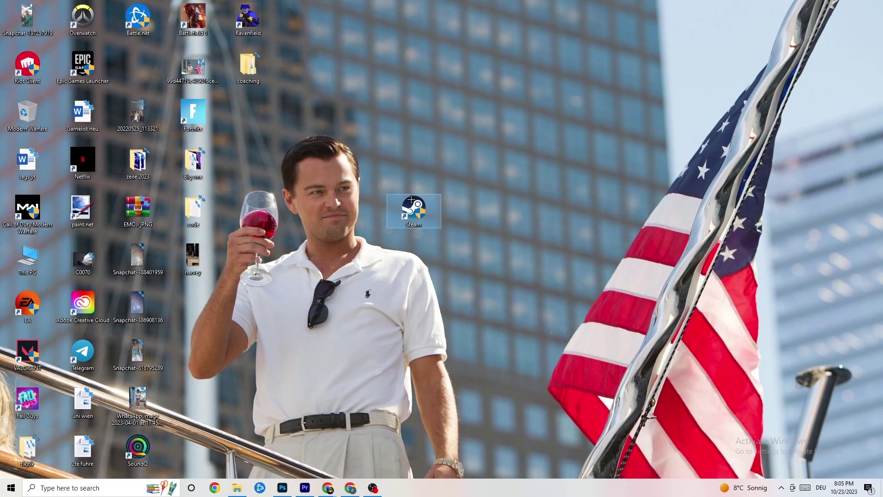
right_click(417, 213)
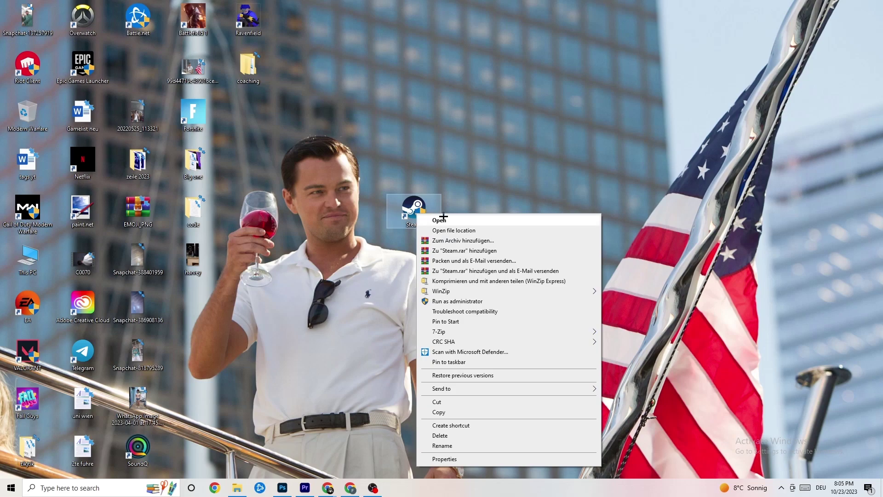
left_click(471, 459)
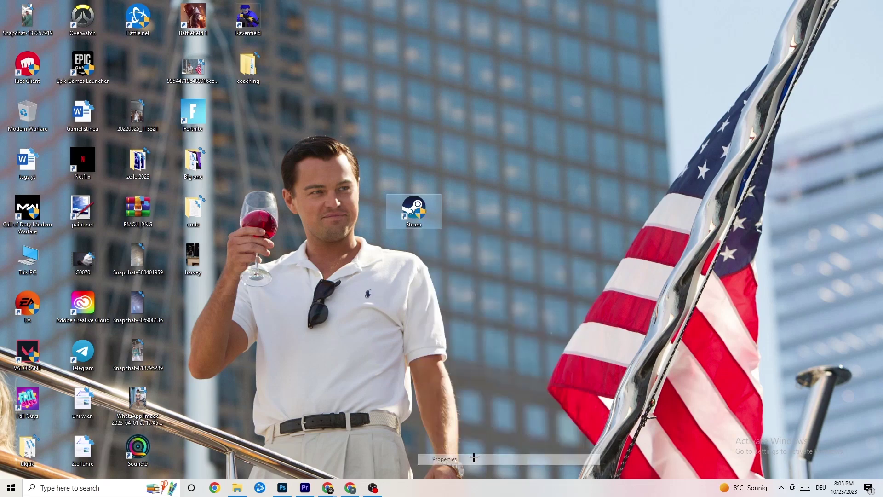
left_click_drag(485, 219, 414, 123)
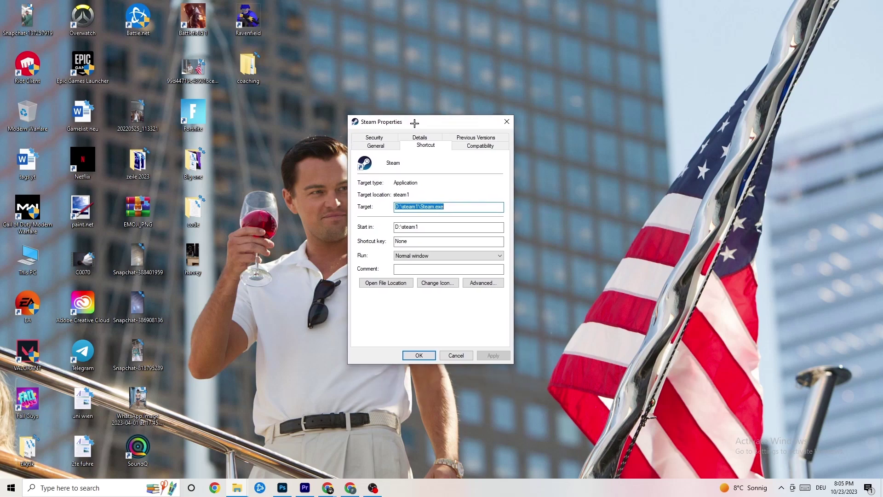
left_click(476, 146)
left_click_drag(443, 124, 420, 61)
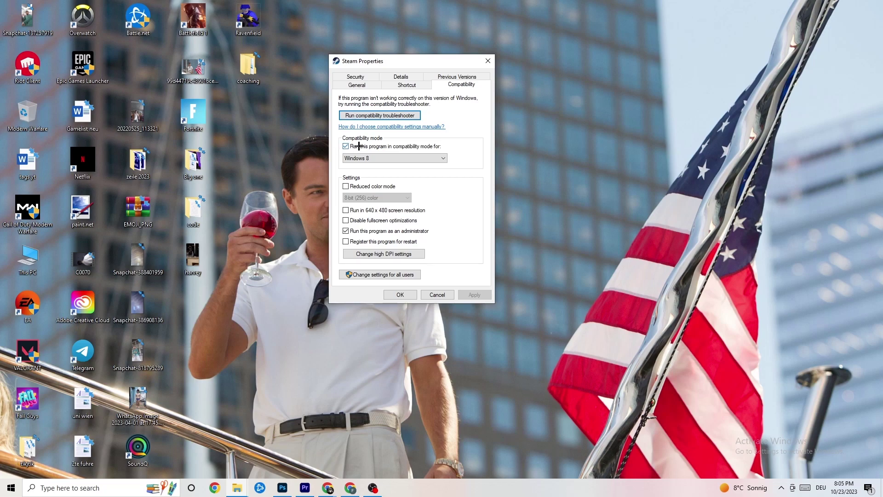
- Review the compatibility mode choices for the Steam shortcut and accept its properties
left_click(439, 157)
left_click(459, 150)
left_click(405, 293)
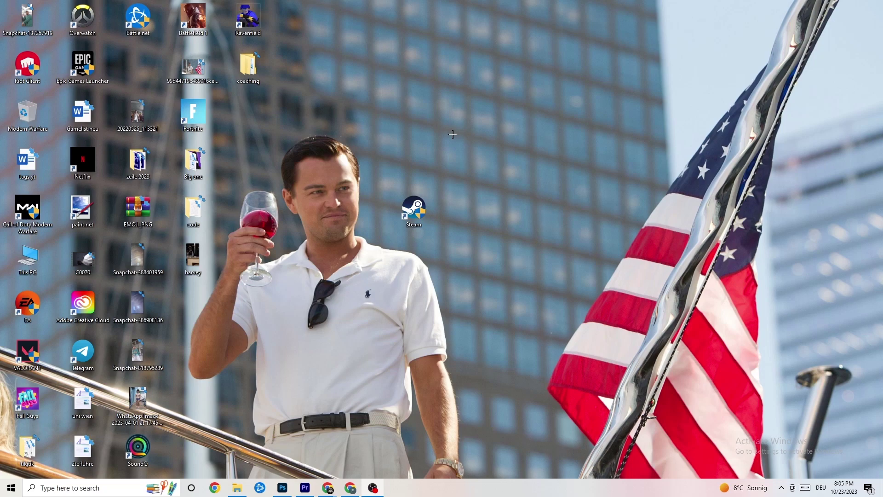
left_click_drag(426, 207, 407, 133)
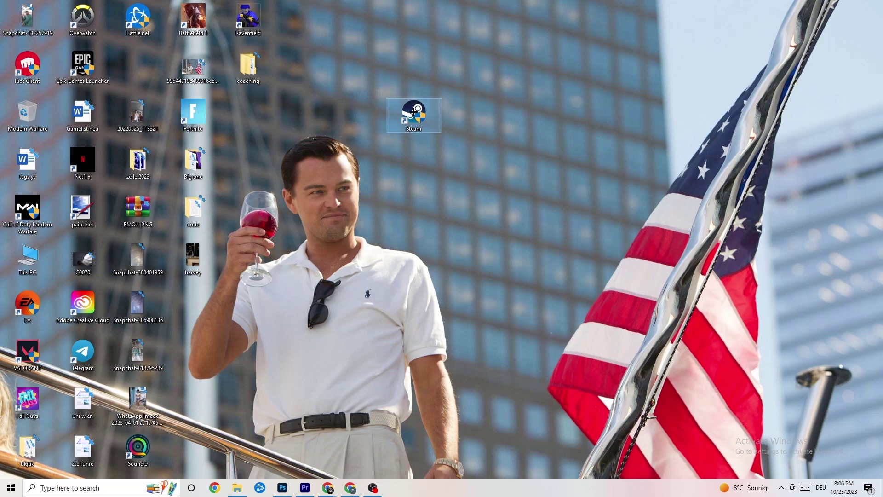
left_click_drag(413, 112, 359, 159)
left_click(382, 126)
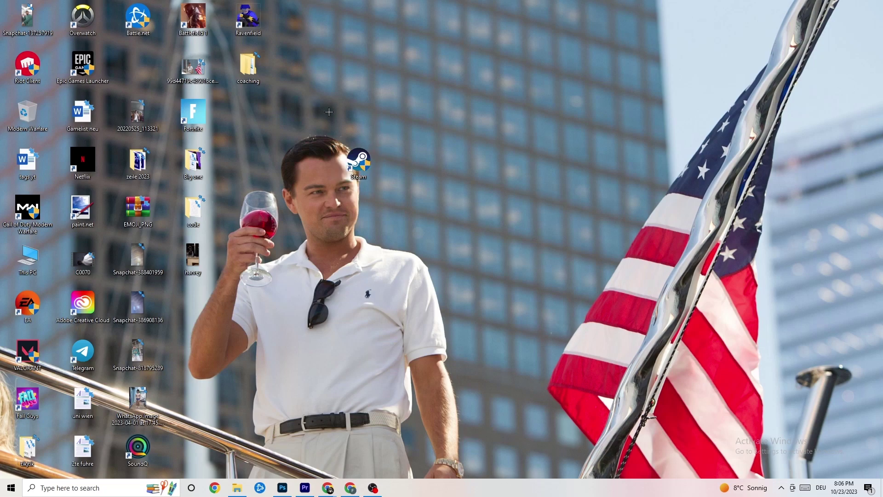
left_click_drag(359, 159, 414, 161)
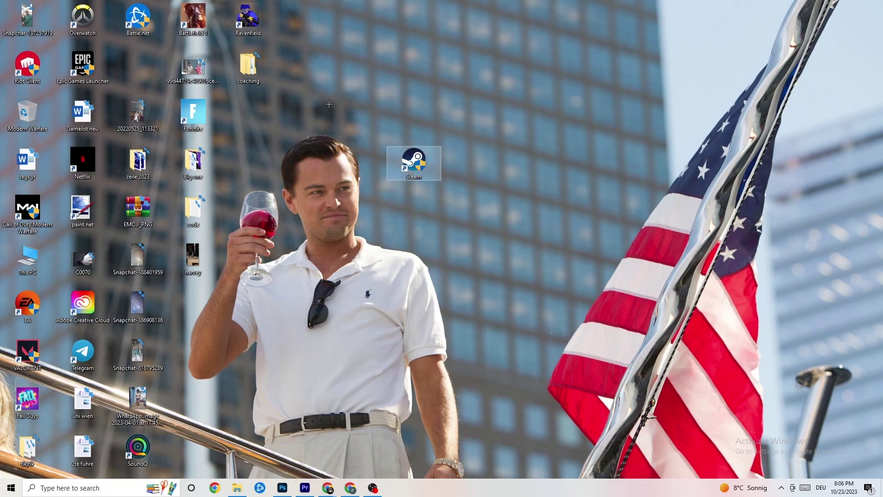
- Check the Steam shortcut's compatibility settings again and close its properties
right_click(412, 174)
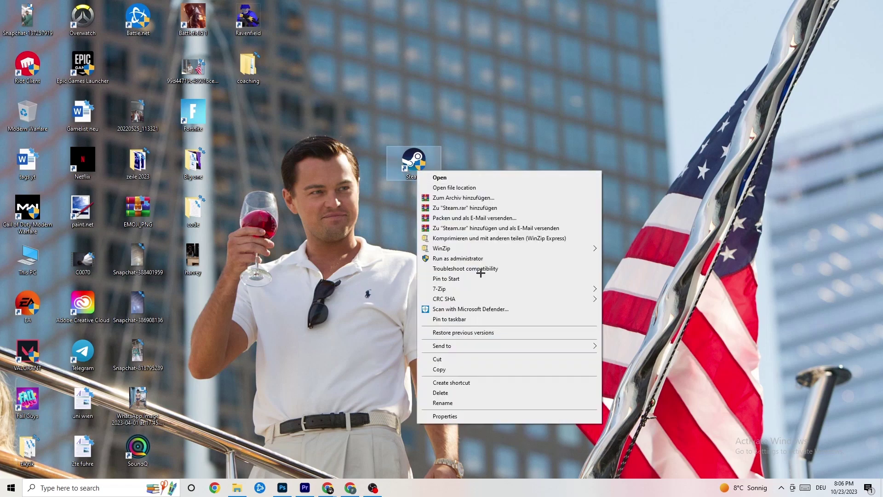
left_click(459, 416)
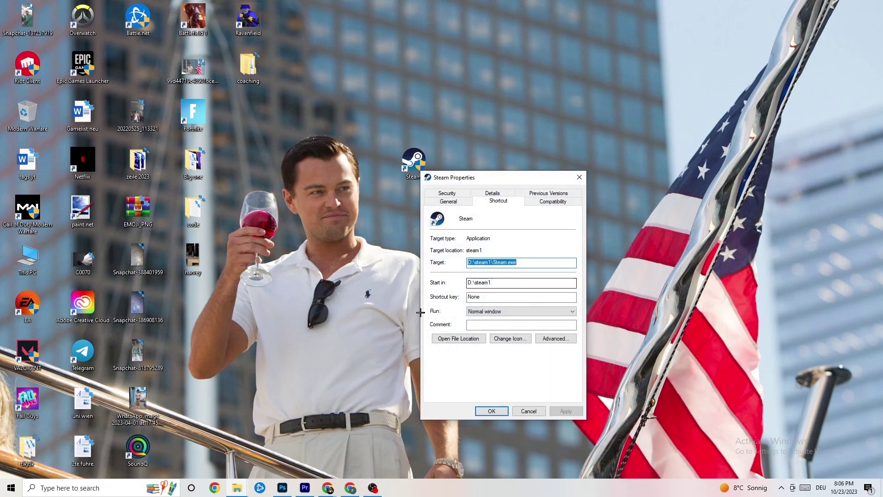
left_click(553, 201)
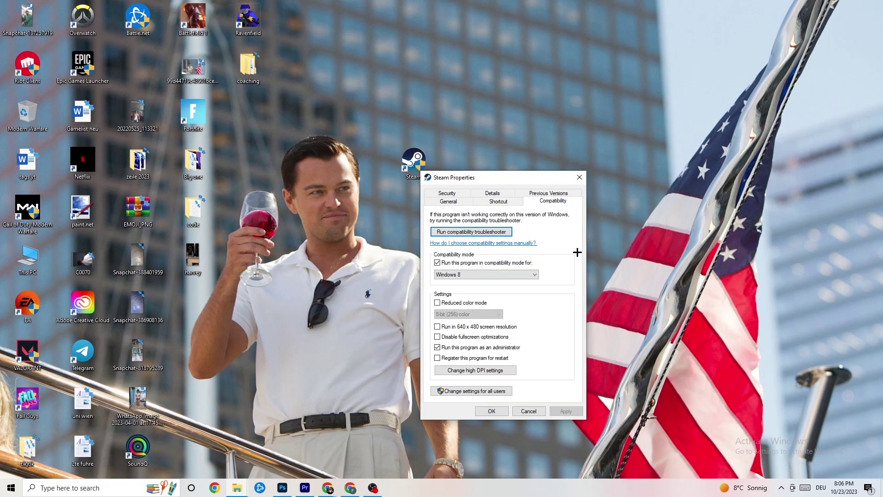
left_click(579, 177)
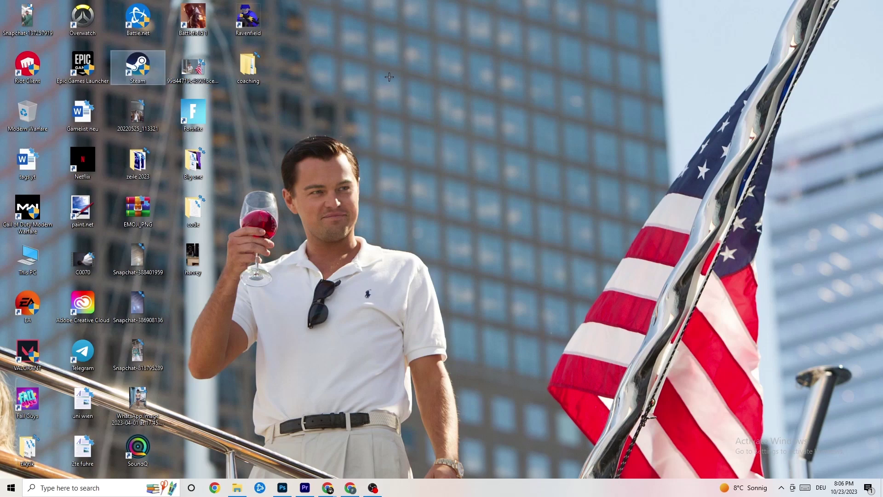
- Open Task Manager and show it maximized
left_click(429, 90)
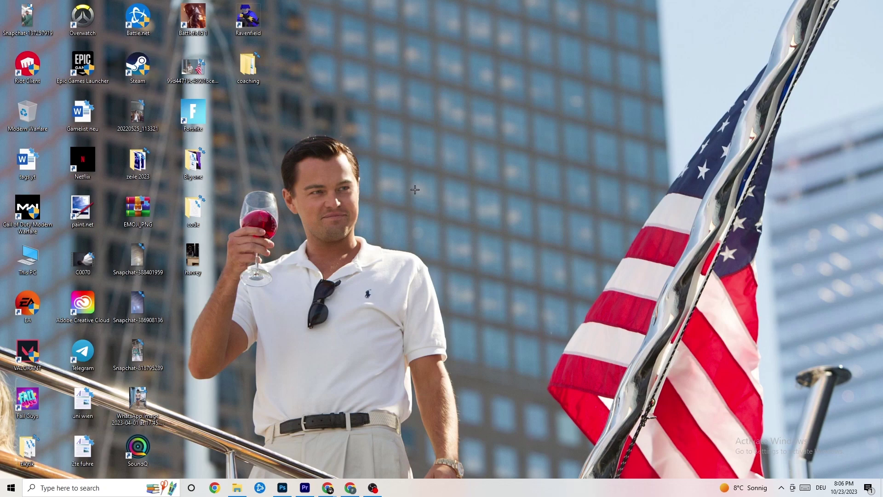
right_click(408, 492)
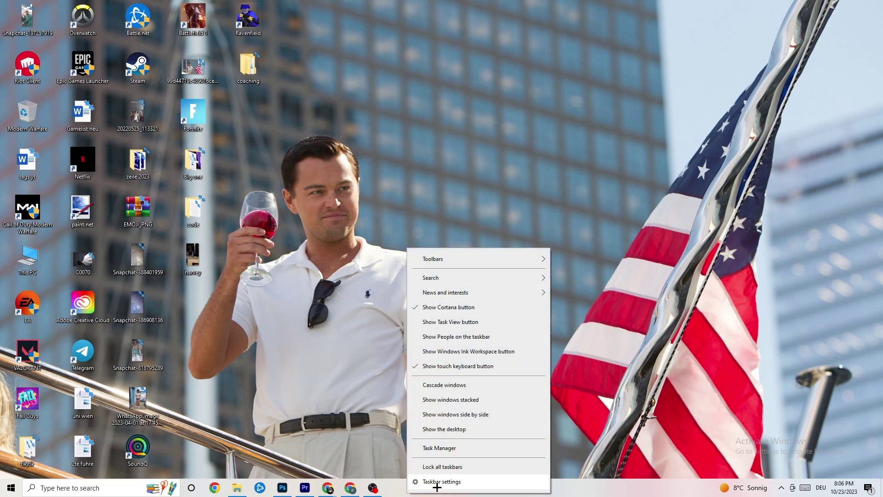
left_click(451, 449)
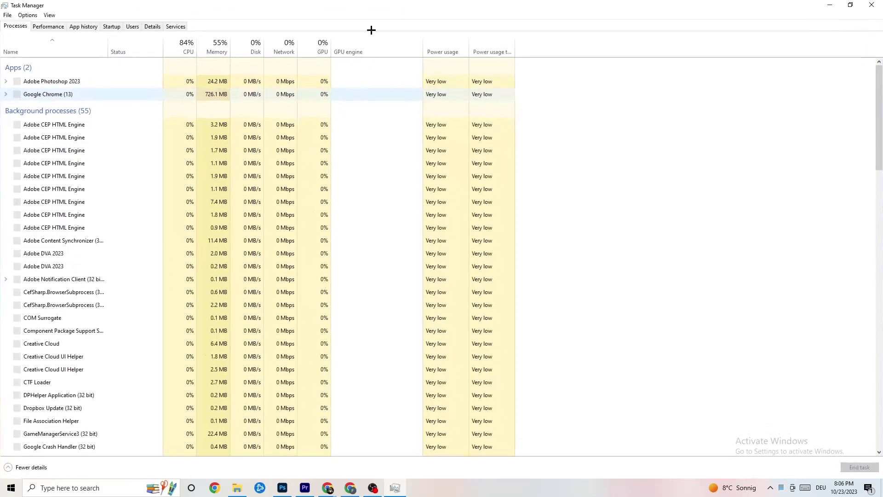
left_click_drag(372, 6, 381, 38)
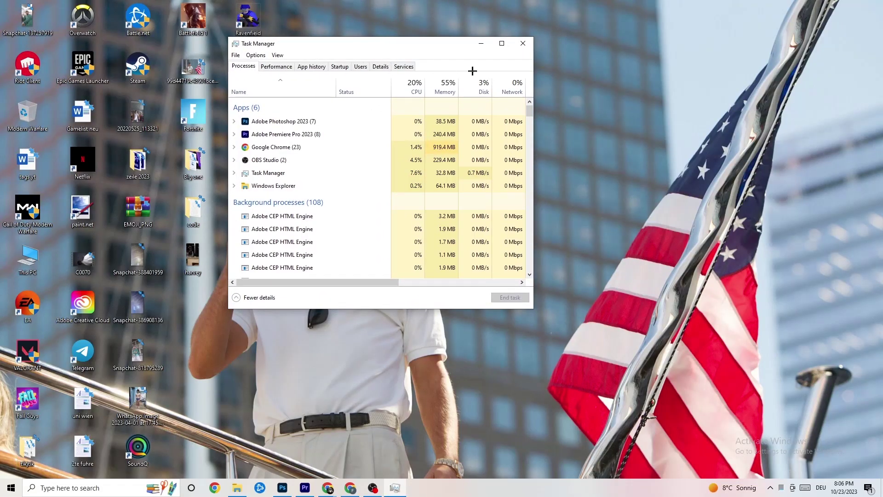
left_click(503, 45)
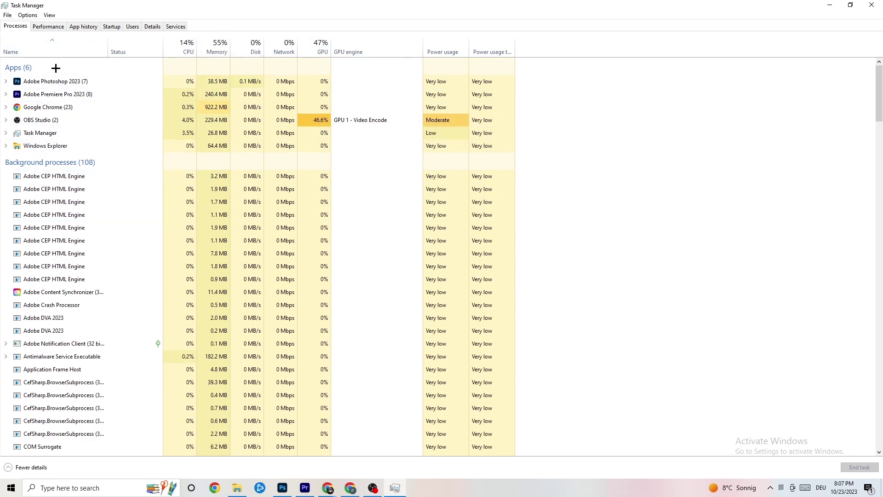
- Look through the running processes and end the Adobe Photoshop 2023 task
scroll(116, 254, "down", 8)
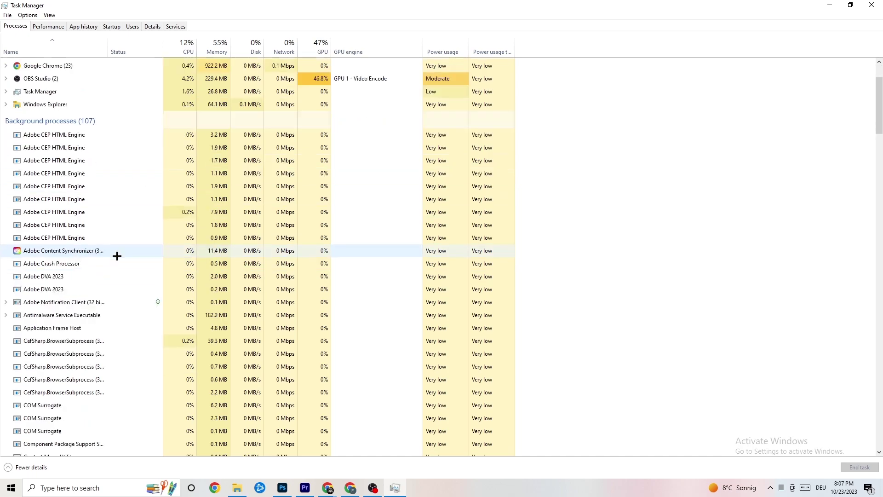
scroll(207, 229, "down", 8)
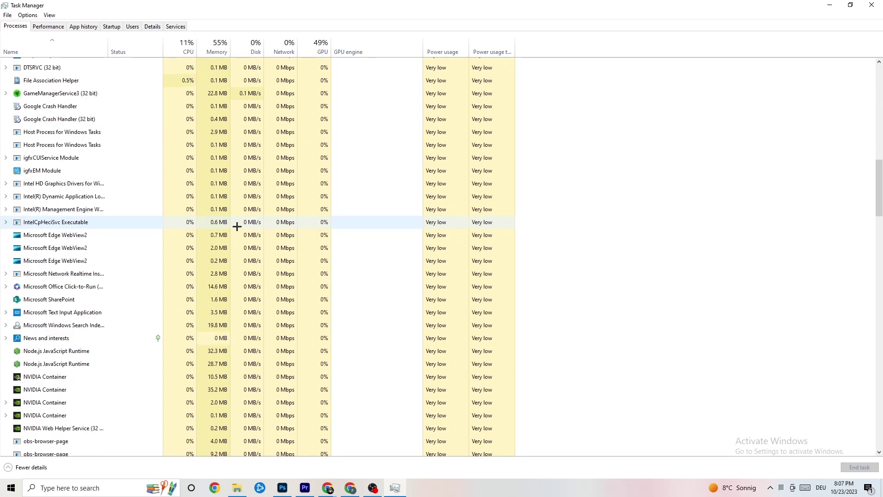
scroll(242, 226, "up", 15)
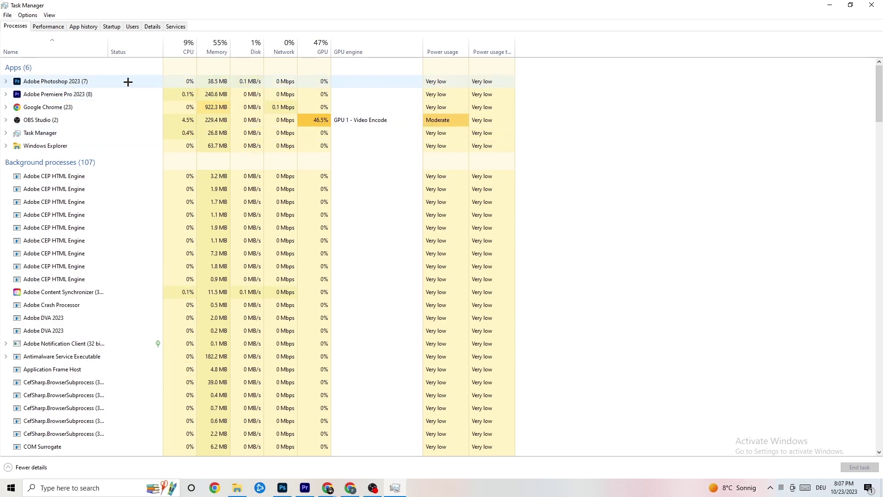
right_click(232, 82)
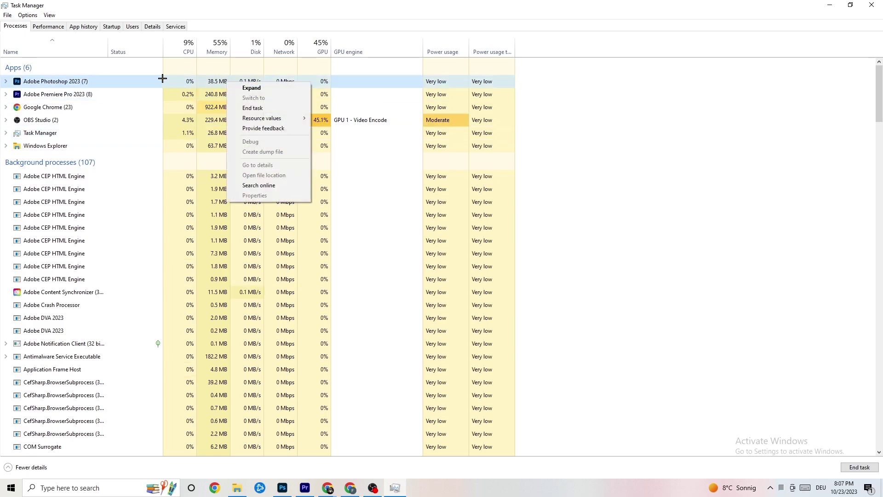
right_click(122, 85)
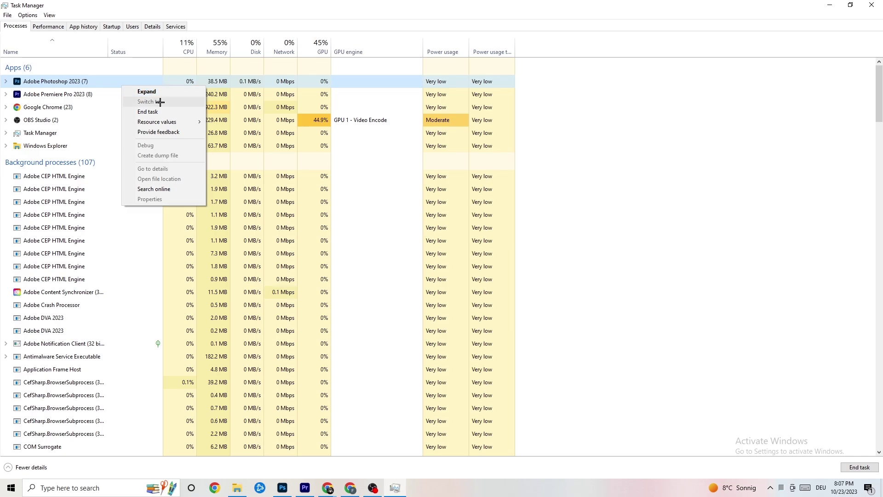
left_click(175, 111)
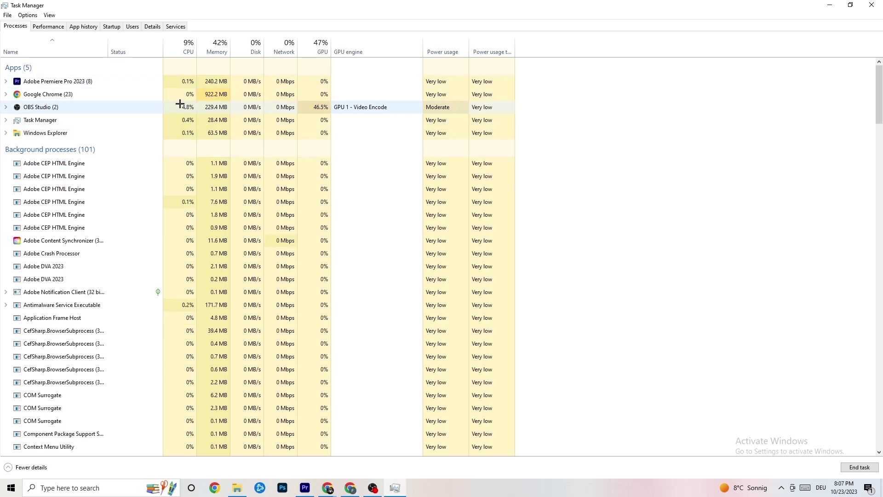
mouse_move(310, 5)
left_mouse_down()
mouse_move(309, 39)
mouse_move(312, 1)
left_mouse_up()
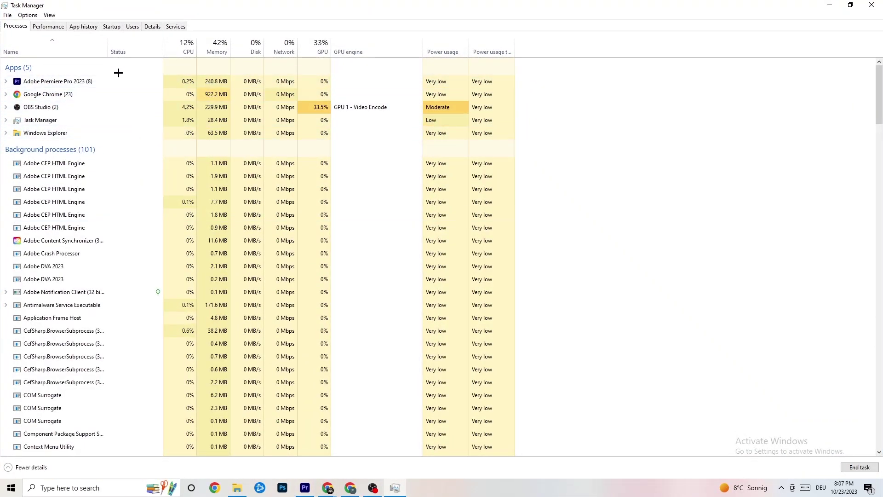
- Look through Task Manager's performance, app history, startup, users and details views
right_click(88, 79)
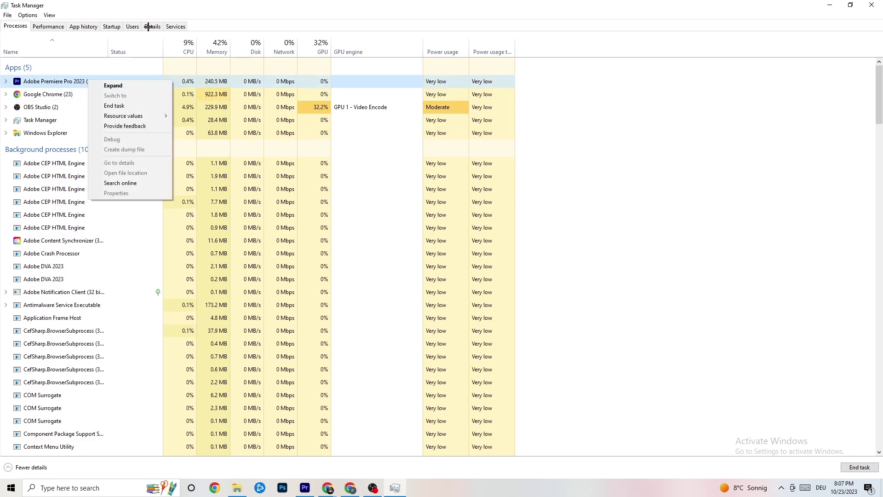
left_click(55, 26)
left_click(78, 26)
left_click(110, 26)
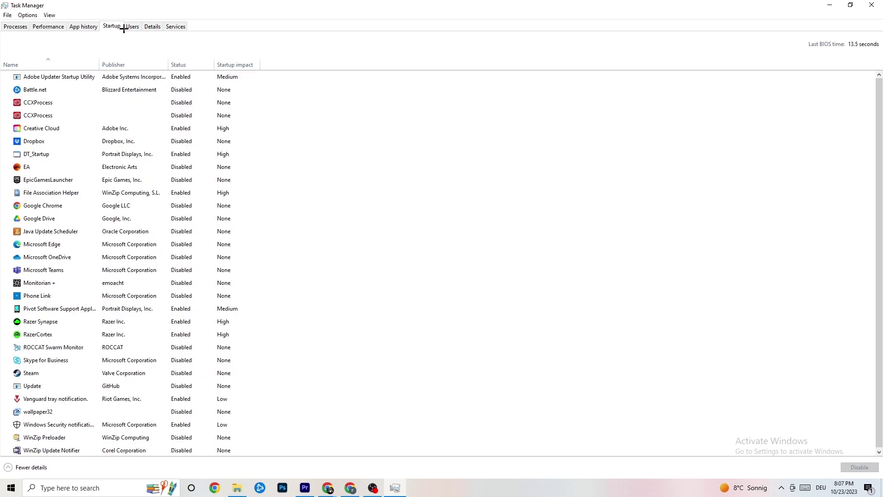
left_click(131, 27)
left_click(153, 27)
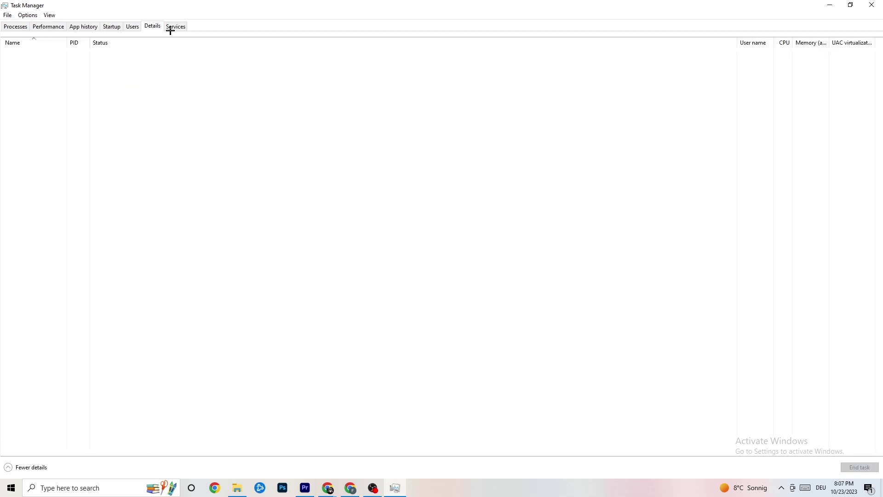
left_click(13, 26)
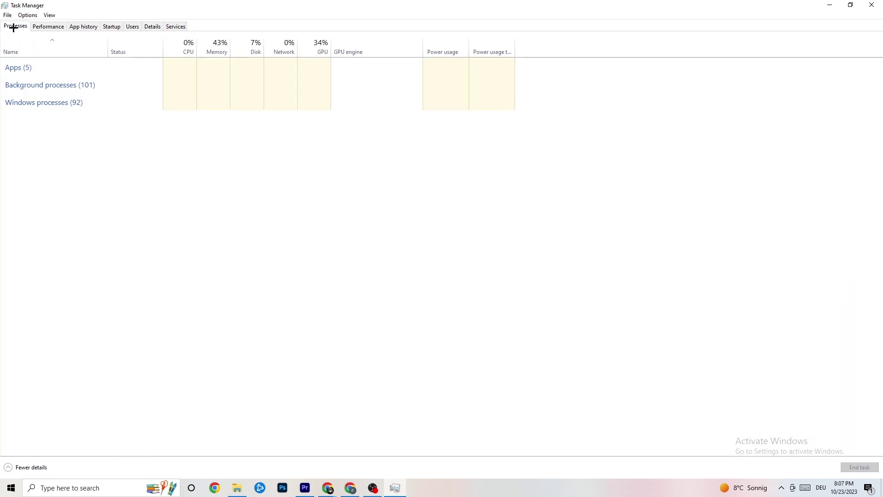
- View the priority levels available for the Adobe Premiere Pro process in the detailed process list without changing the priority
left_click(152, 26)
right_click(73, 71)
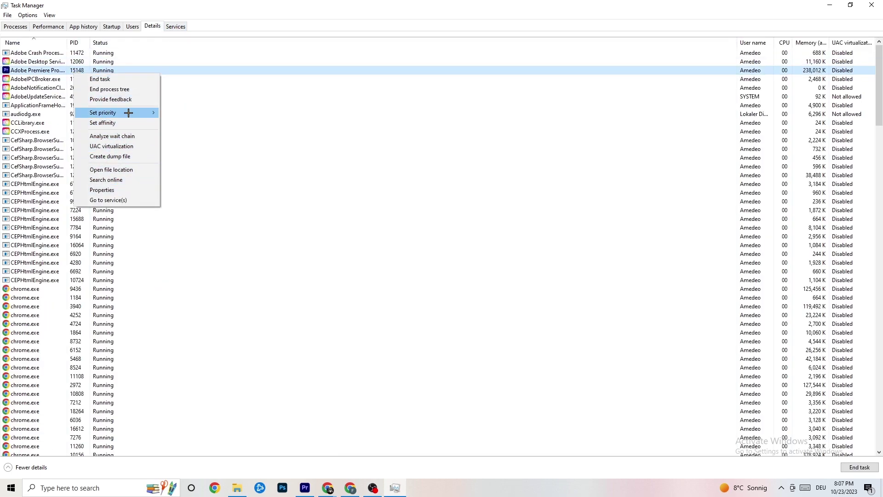
left_click(23, 27)
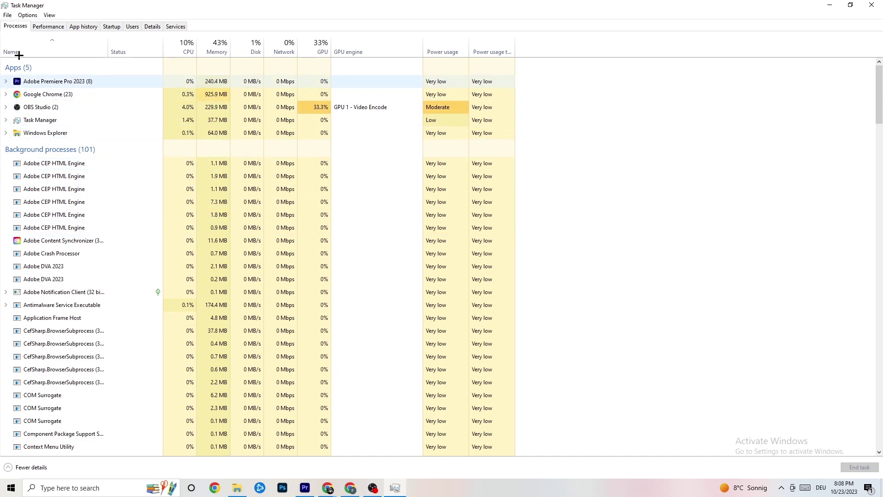
left_click(156, 25)
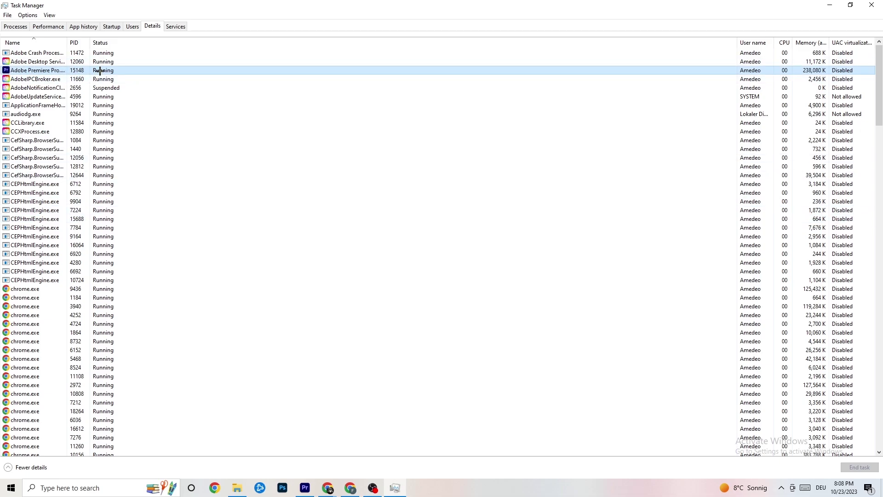
right_click(100, 71)
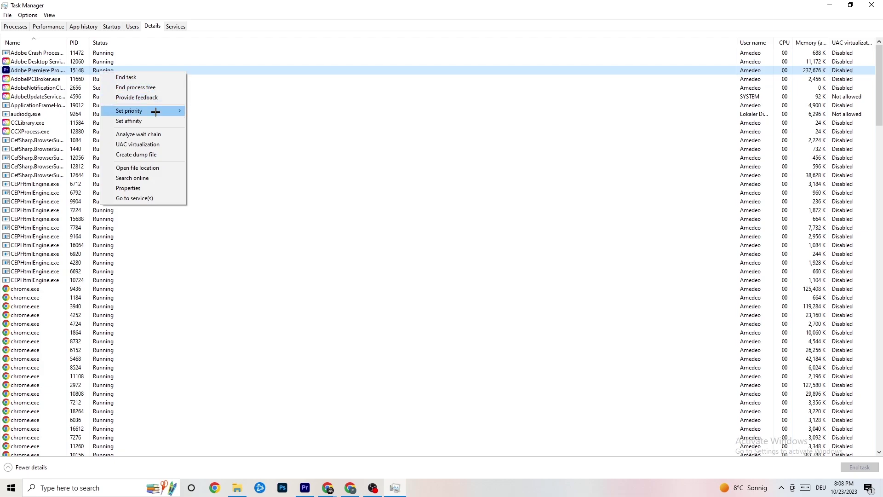
mouse_move(155, 112)
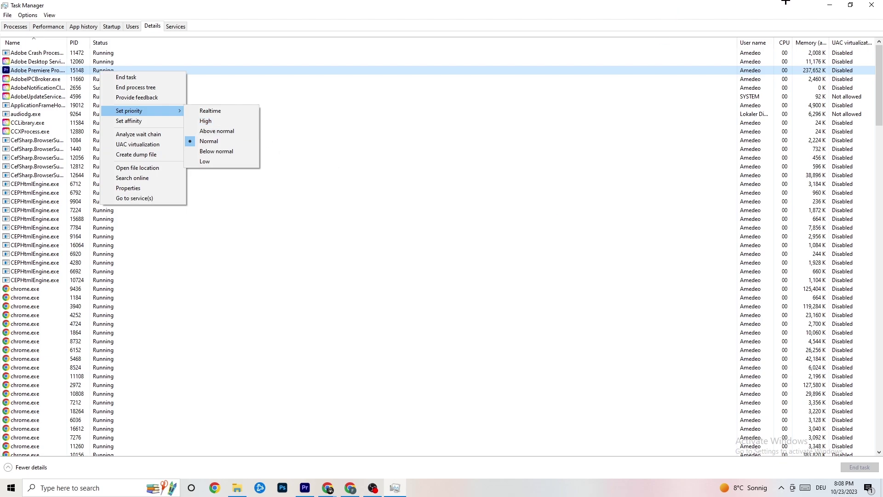
left_click(212, 53)
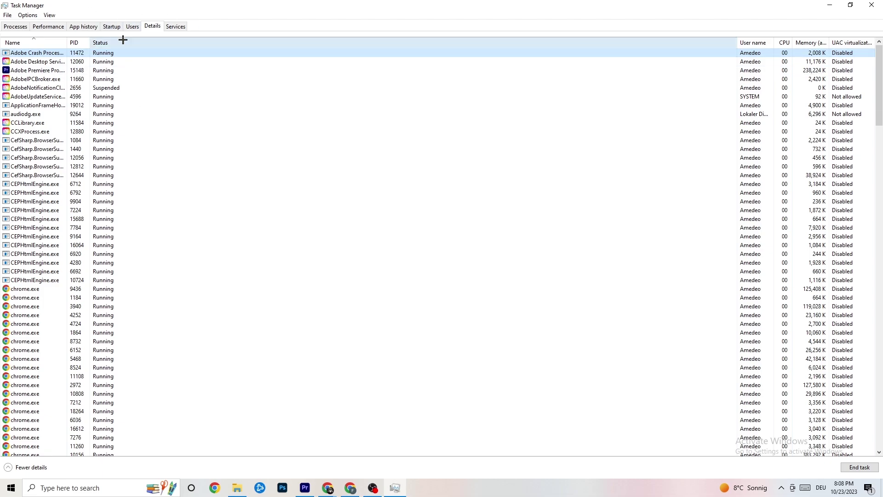
- Review the startup programs and the actions available for Adobe Updater Startup Utility without changing it, and close Task Manager
left_click(112, 27)
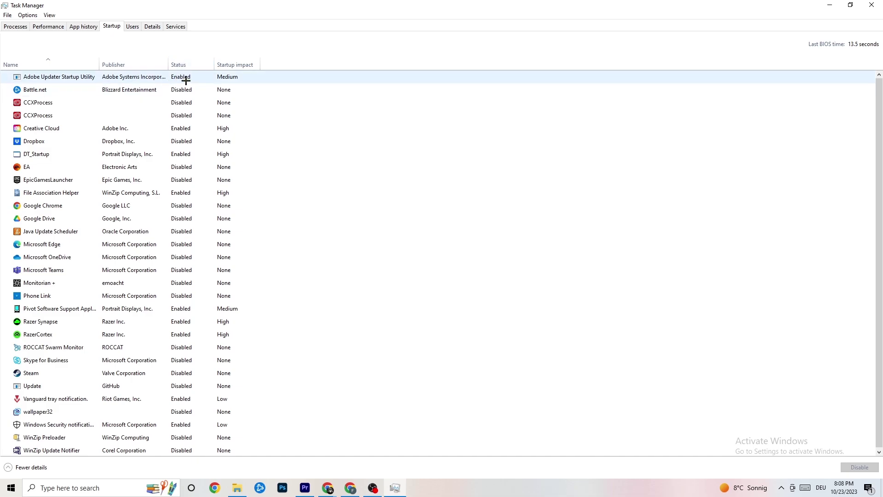
left_click(187, 78)
right_click(191, 80)
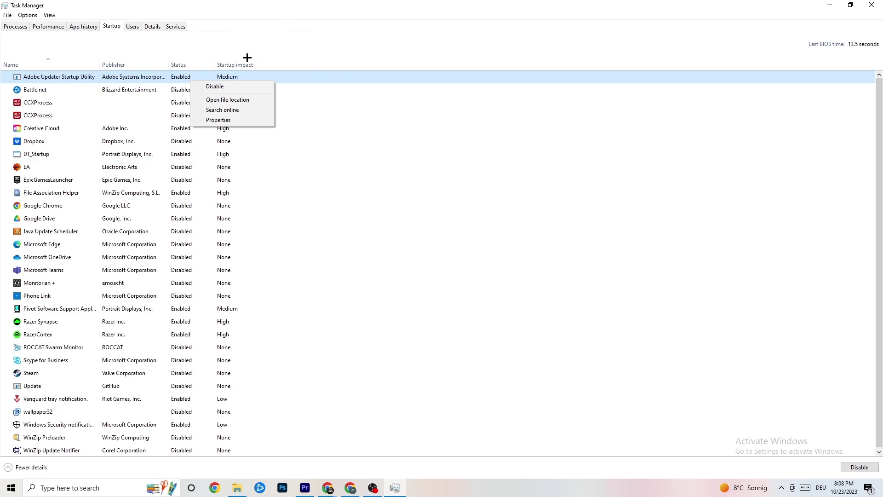
left_click(548, 25)
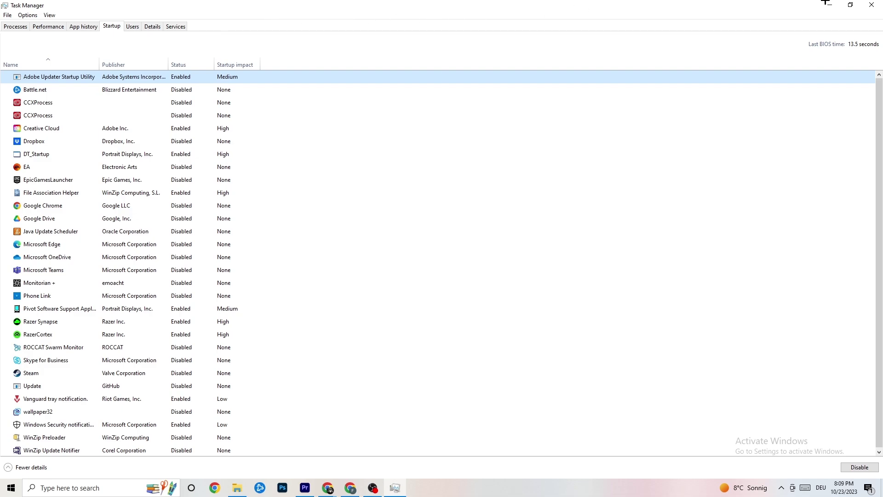
left_click(871, 4)
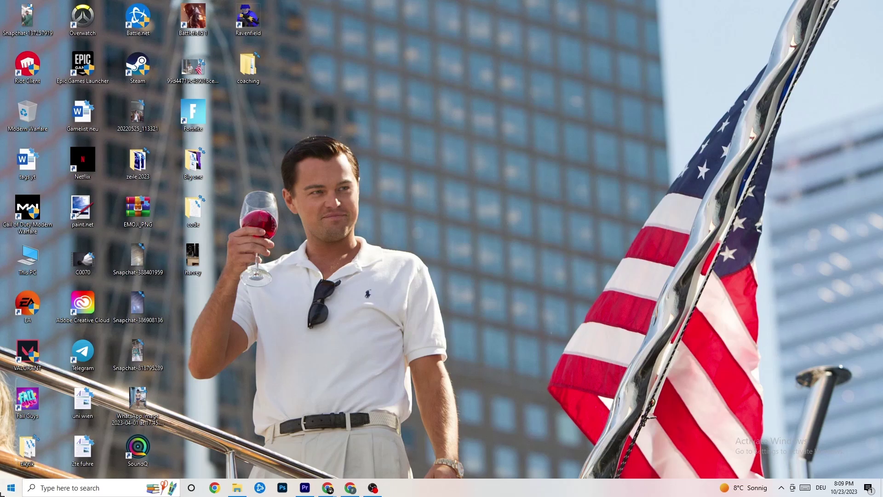
- Open the Windows display settings and check the scaling and display resolution options without changing them
left_click(11, 487)
left_click(11, 445)
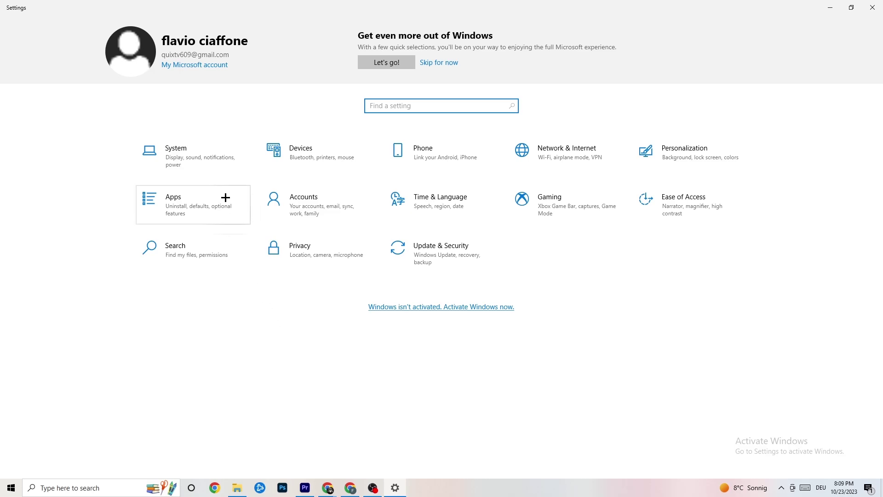
left_click(208, 157)
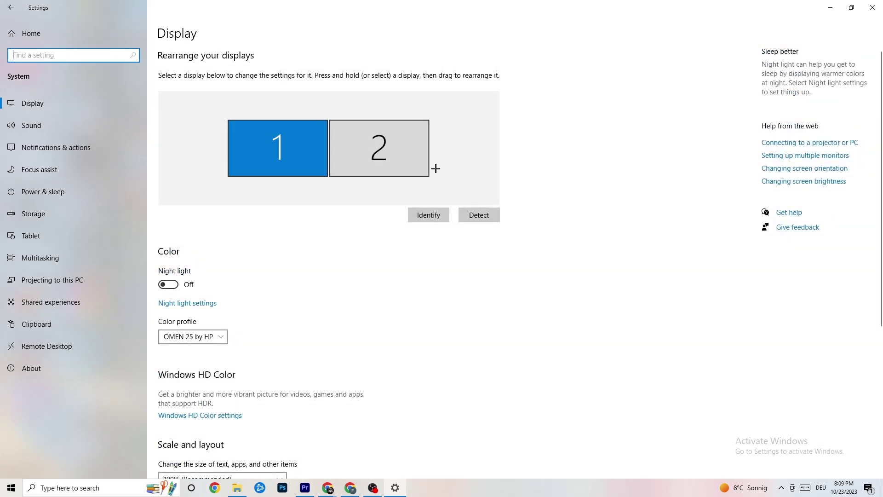
scroll(354, 197, "down", 5)
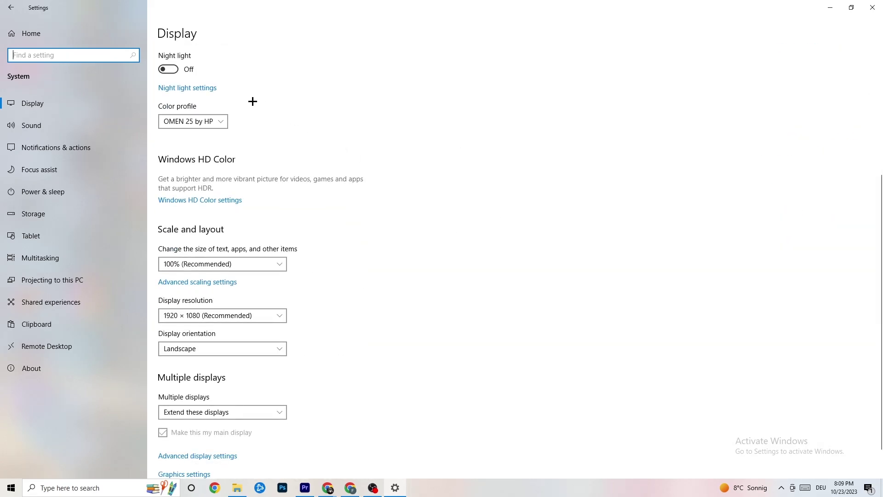
left_click(279, 266)
left_click(242, 265)
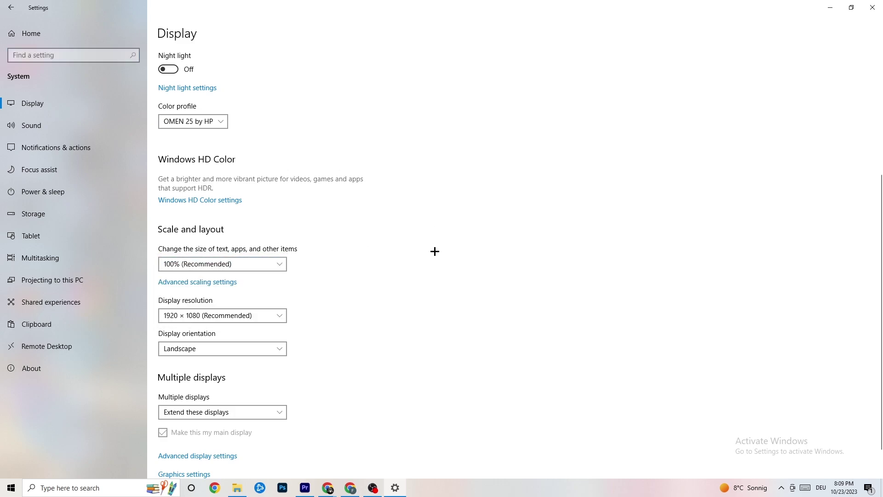
left_click(268, 316)
left_click(392, 277)
scroll(379, 251, "down", 2)
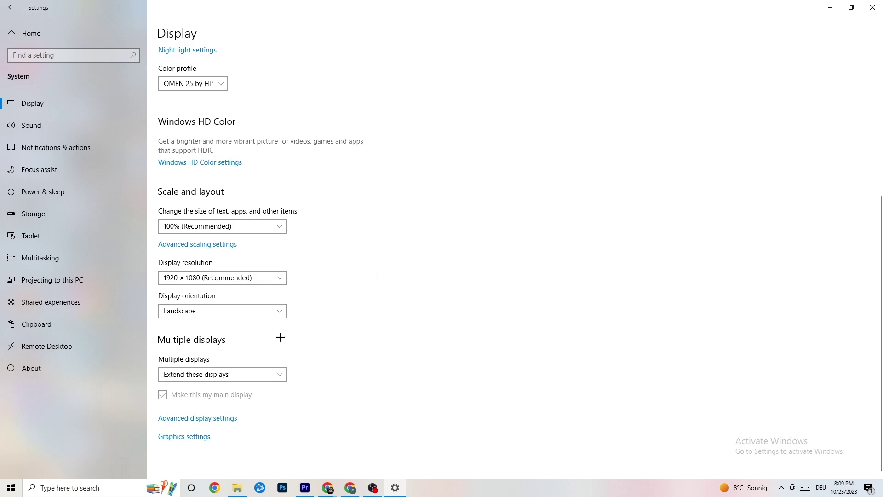
- Review the available power plans in the additional power settings, leaving the selected plan as it is, and close Power Options
left_click(98, 191)
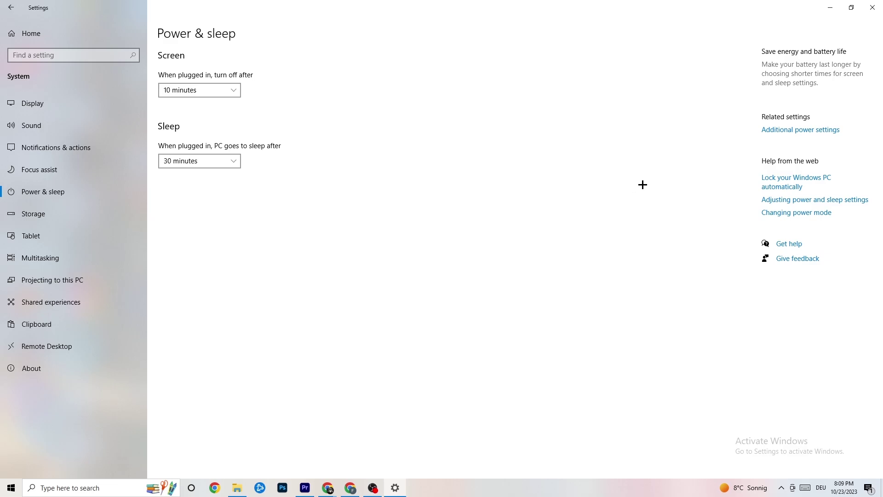
left_click(794, 132)
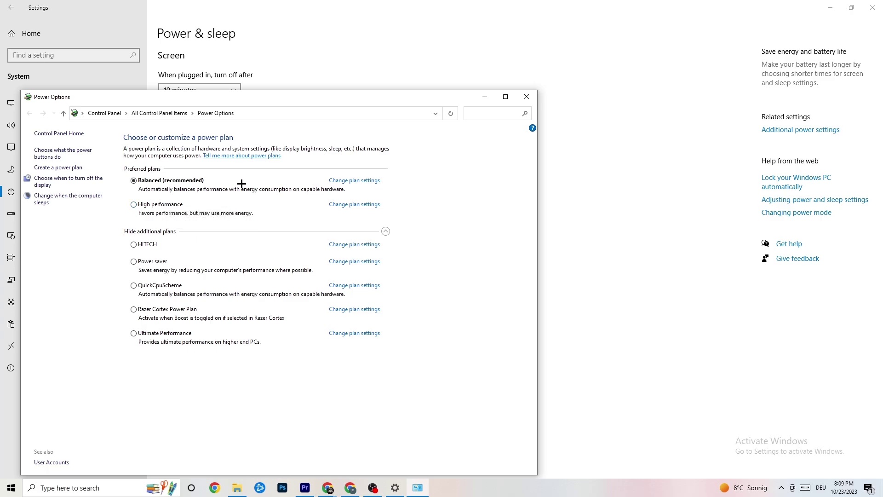
left_click(526, 97)
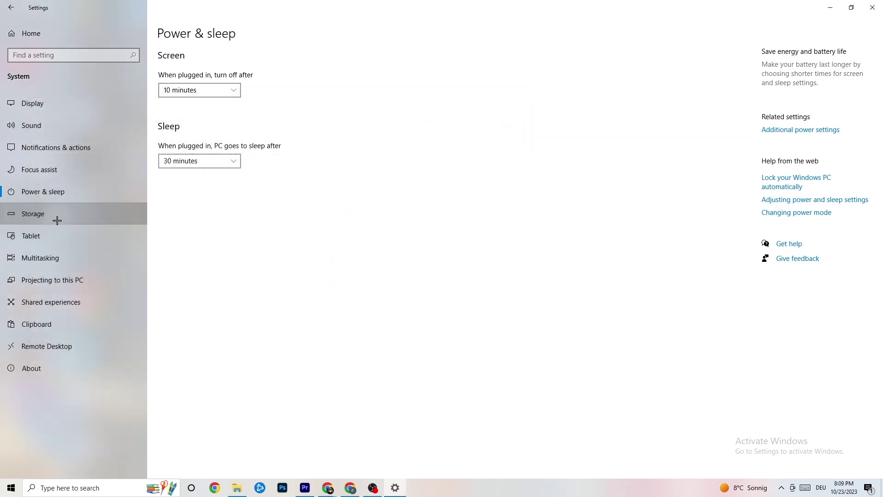
- Review the Storage Sense configuration, including how often it can run, and return to the storage overview
left_click(57, 220)
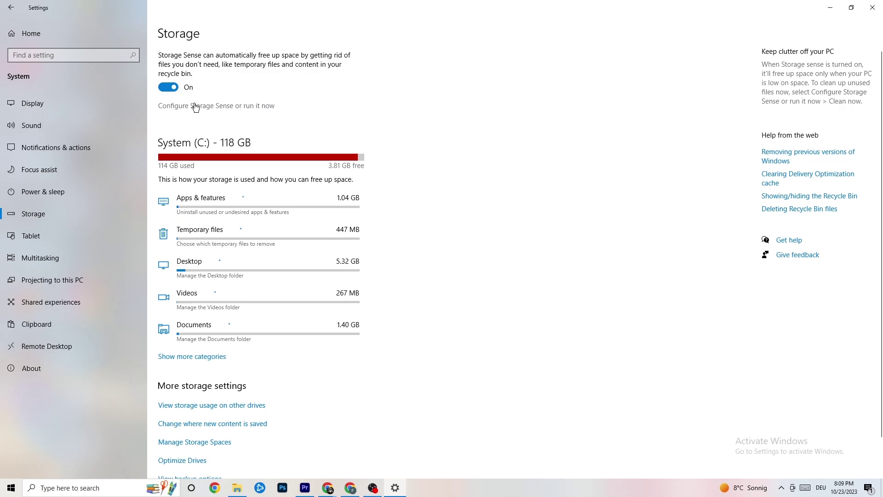
left_click(248, 107)
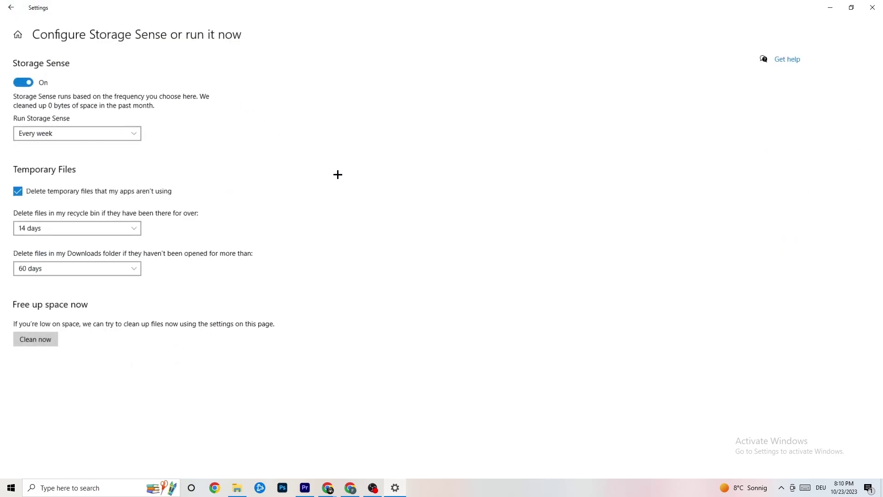
left_click(116, 134)
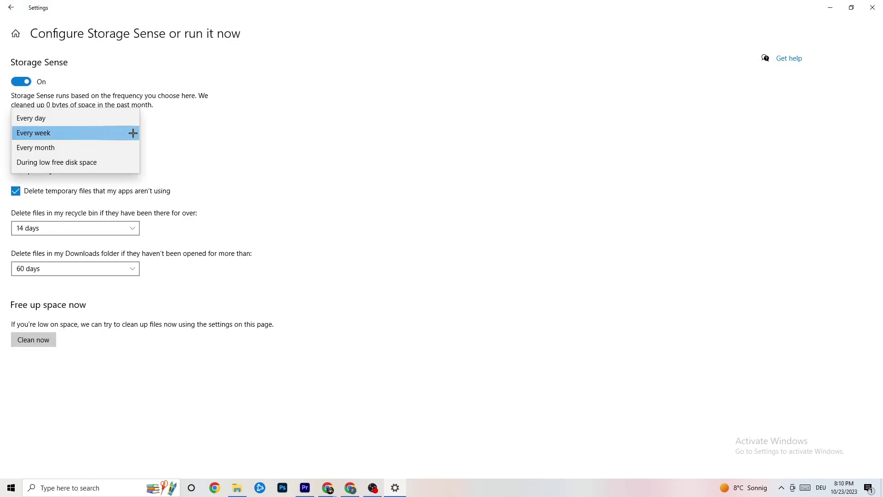
left_click(275, 131)
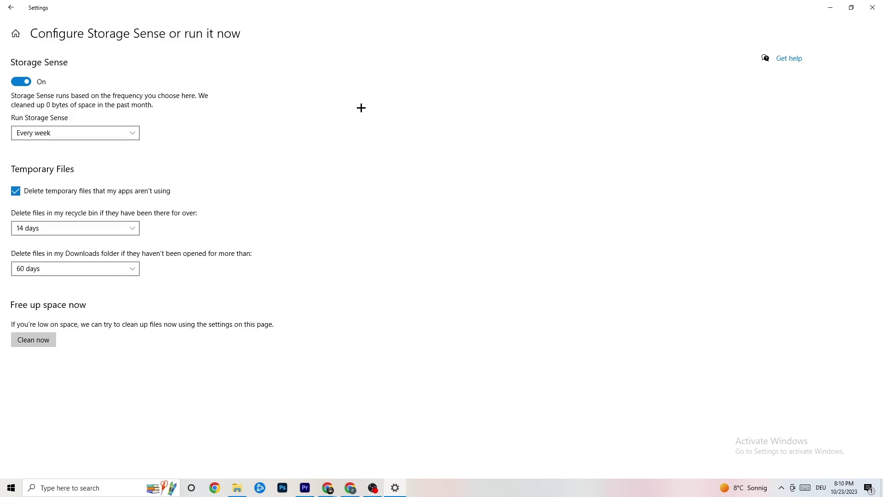
left_click(14, 10)
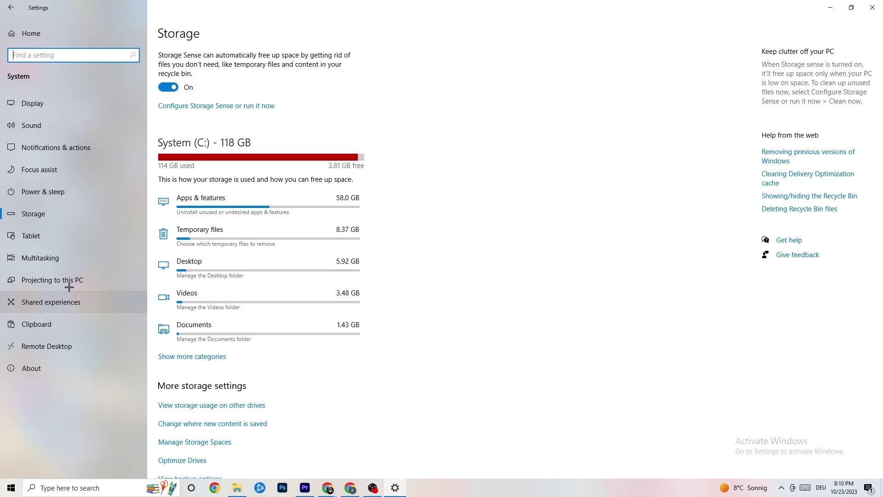
- Look through the installed apps list and the default apps in the Windows app settings
left_click(5, 6)
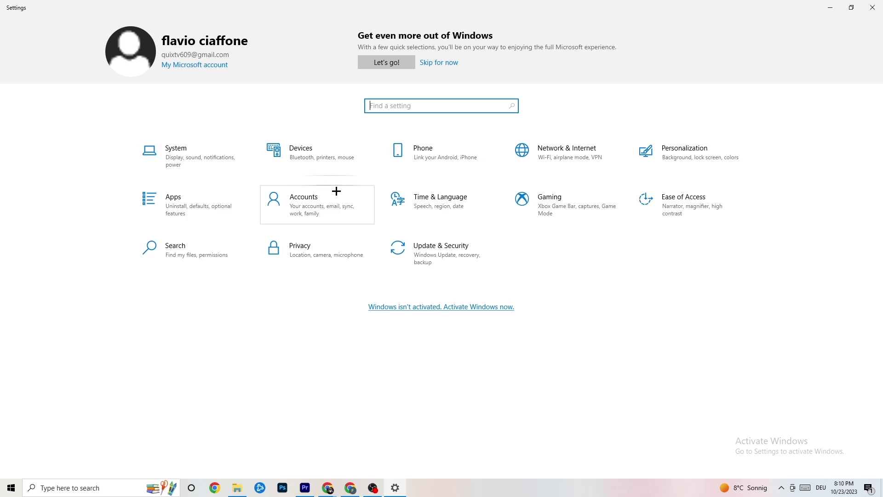
left_click(197, 202)
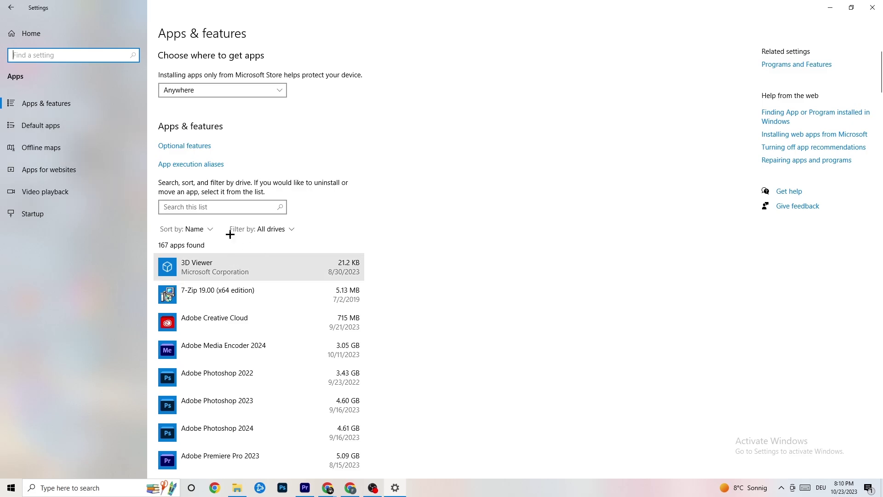
left_click(71, 126)
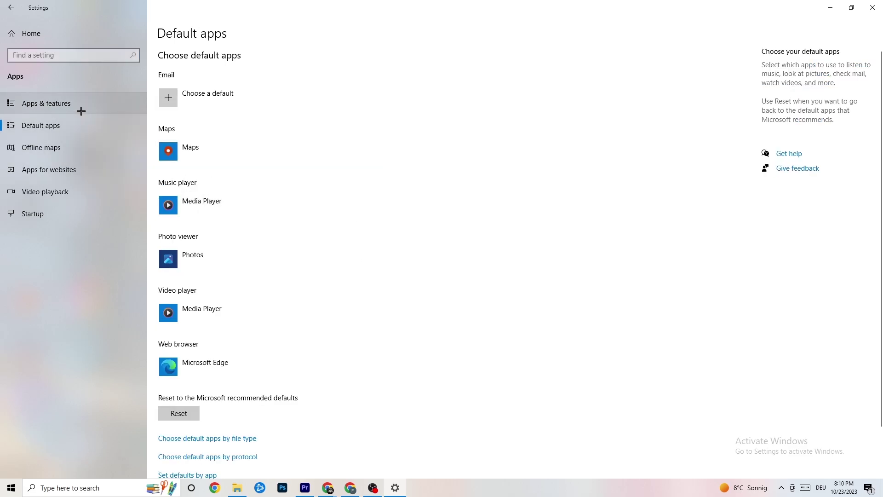
left_click(76, 104)
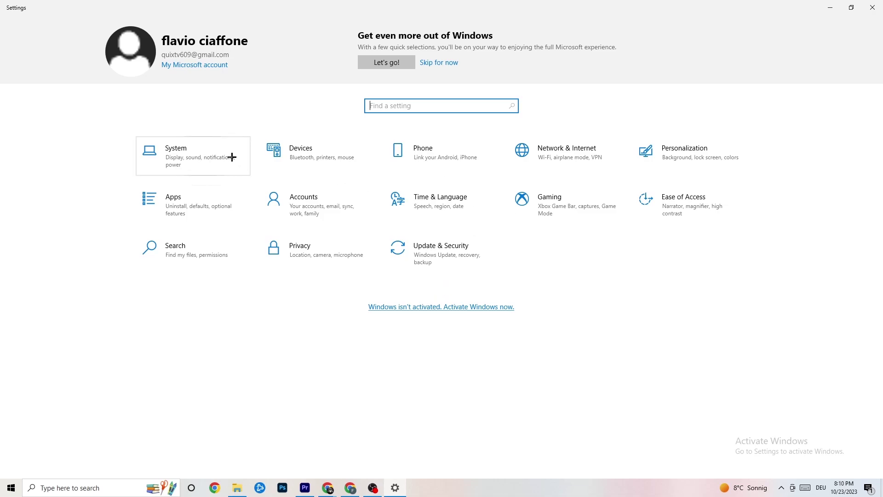
- Check the Xbox Game Bar, Captures and Game Mode settings, and open Update & Security
left_click(566, 219)
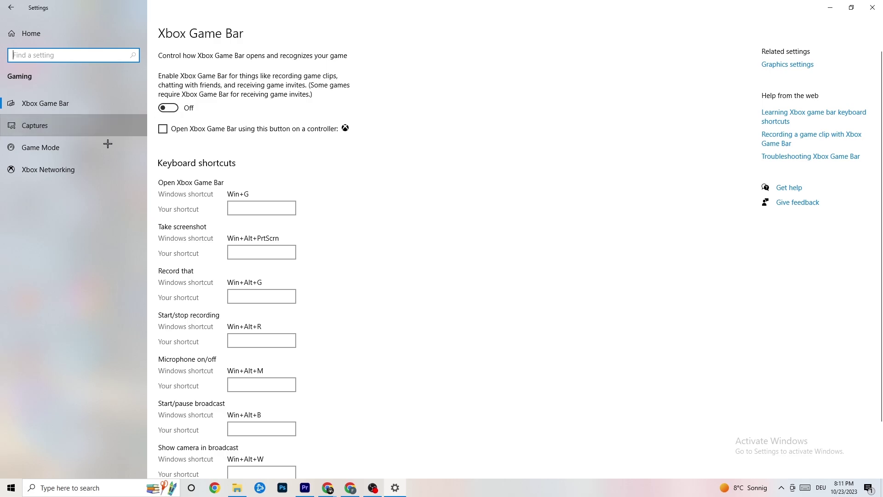
left_click(104, 125)
scroll(308, 196, "down", 2)
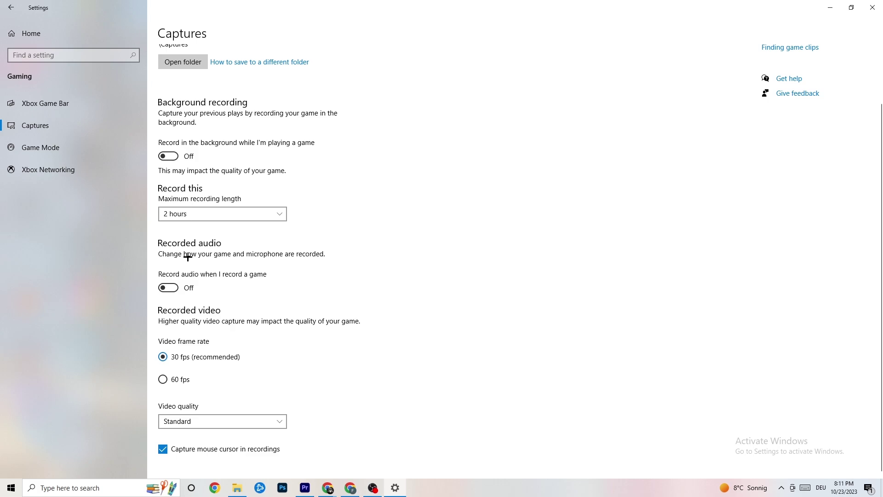
left_click(58, 147)
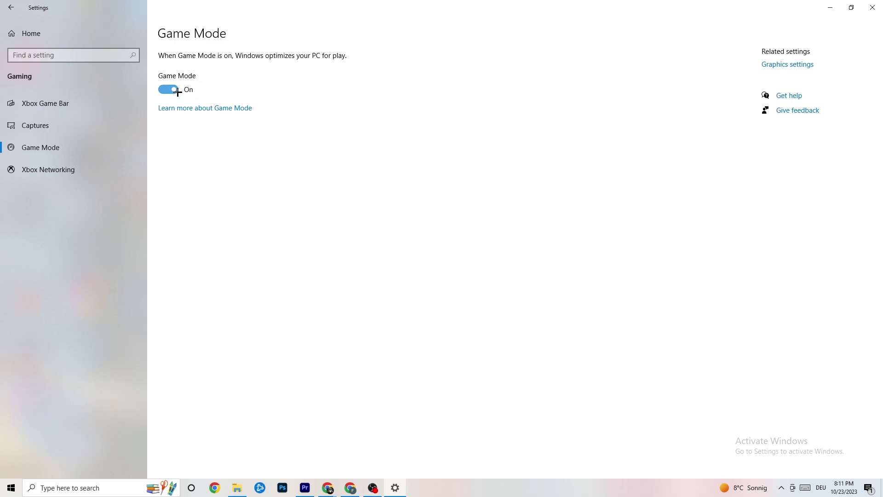
left_click(11, 8)
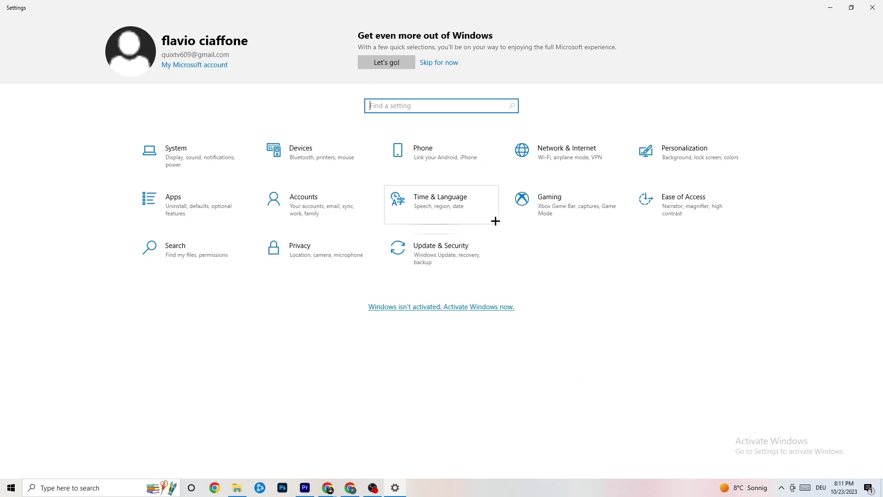
left_click(448, 250)
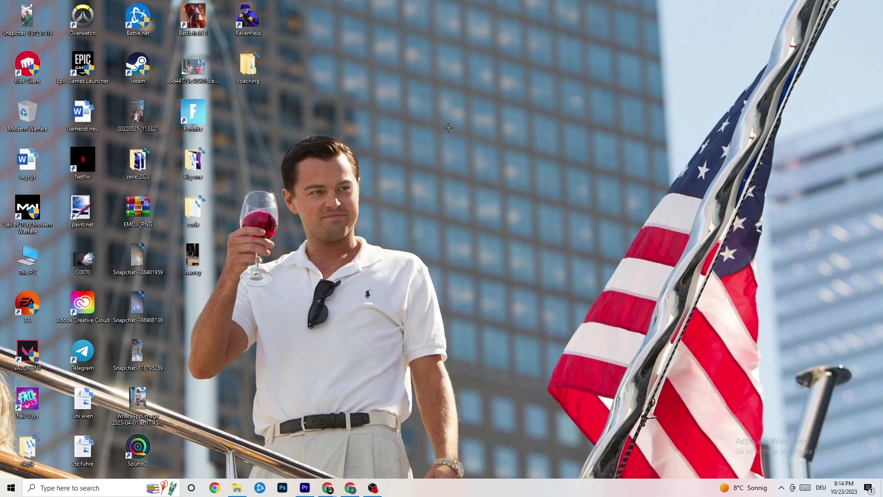
- Open NVIDIA Control Panel, review its 3D image preview options and display resolution and refresh rate settings, and close it
right_click(396, 120)
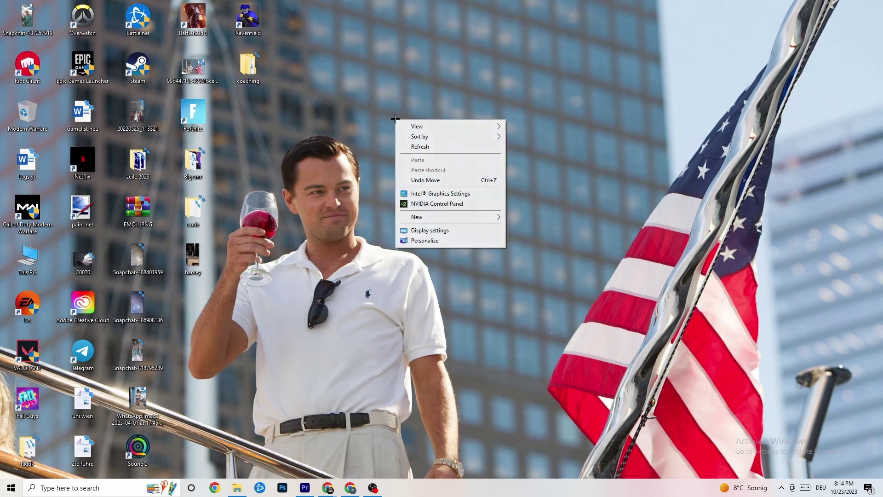
left_click(427, 205)
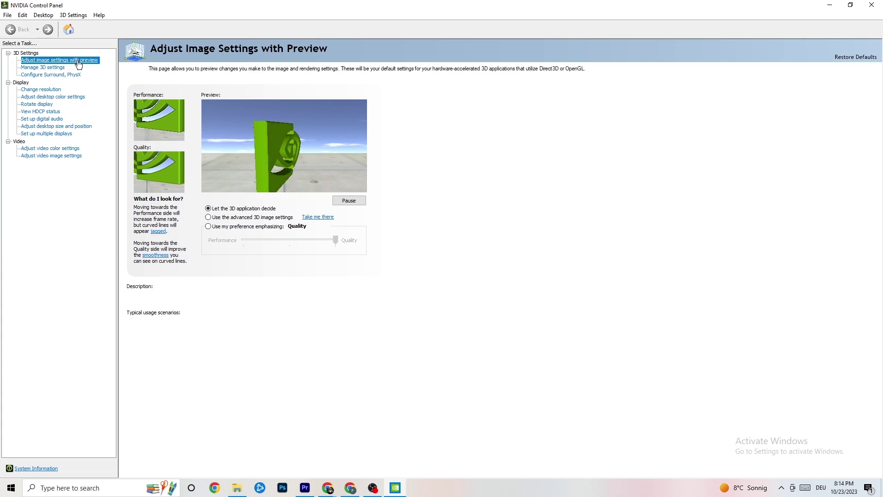
mouse_move(232, 213)
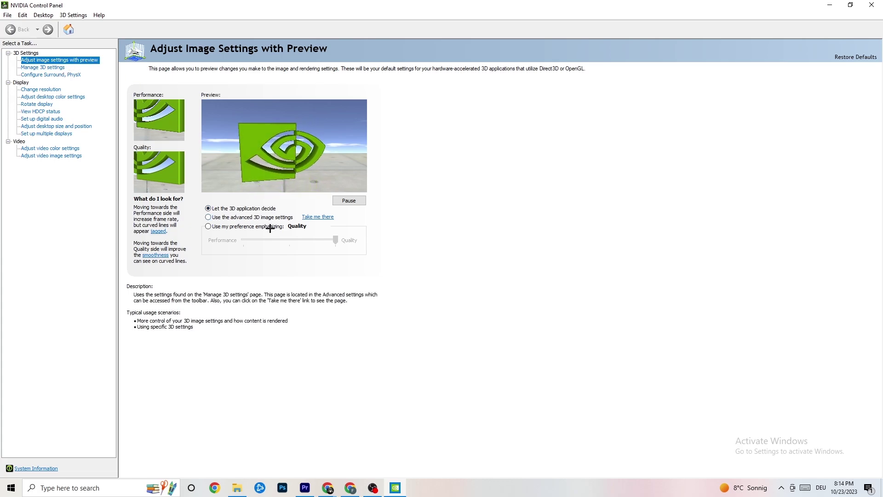
mouse_move(241, 243)
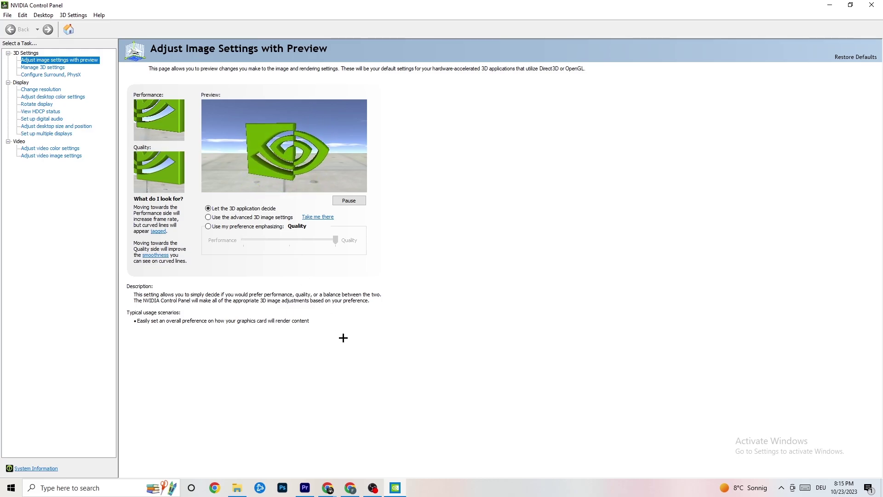
left_click(39, 91)
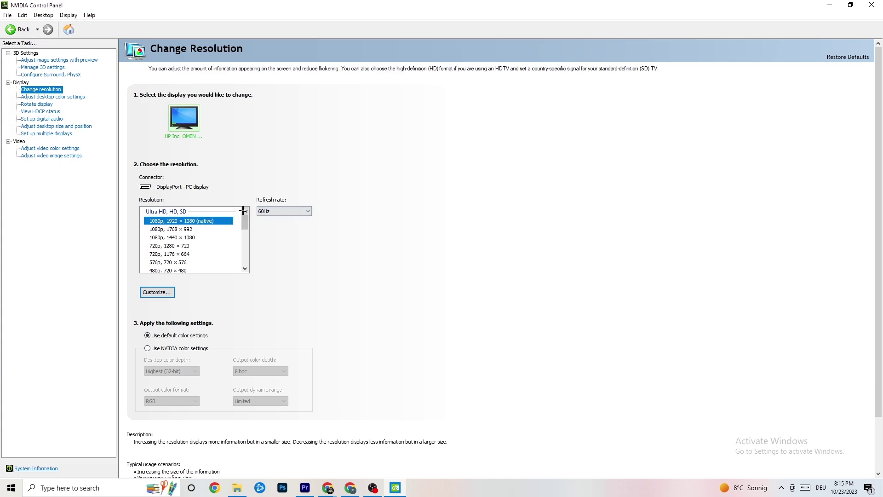
scroll(245, 223, "down", 1)
scroll(245, 216, "up", 1)
key("alt+F4")
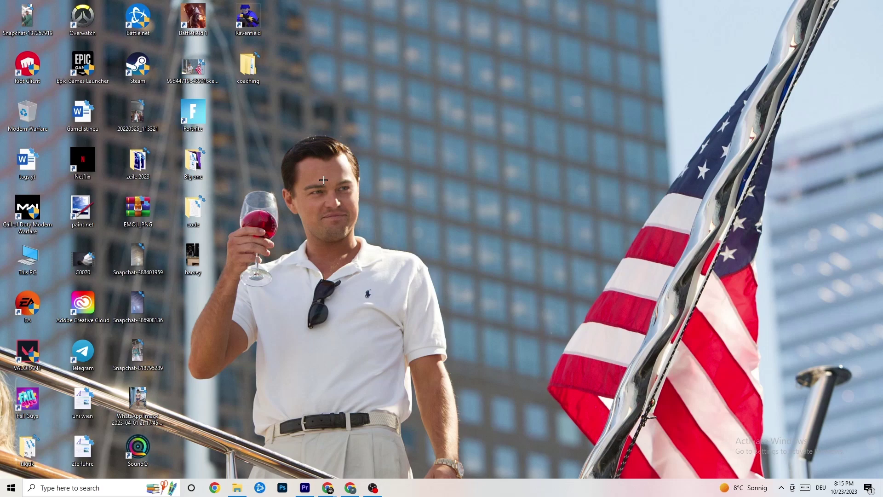
- View the computer's sleep, shut down and restart options without choosing one
left_click(11, 488)
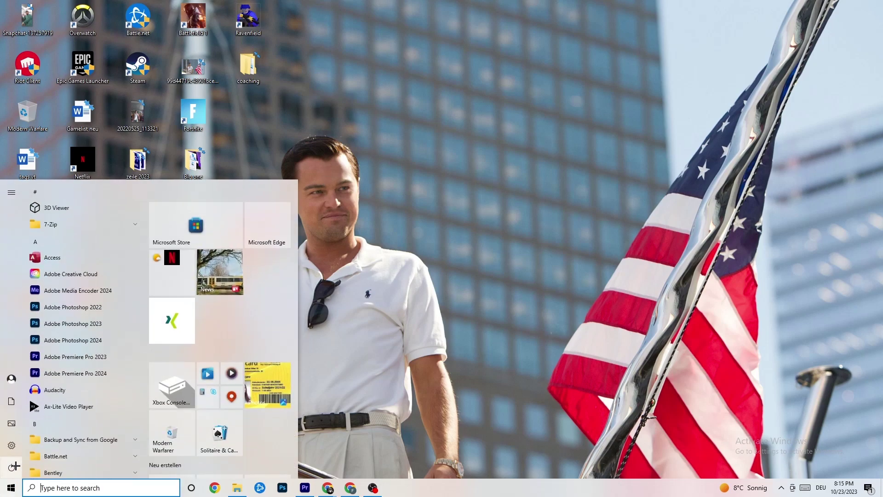
left_click(32, 467)
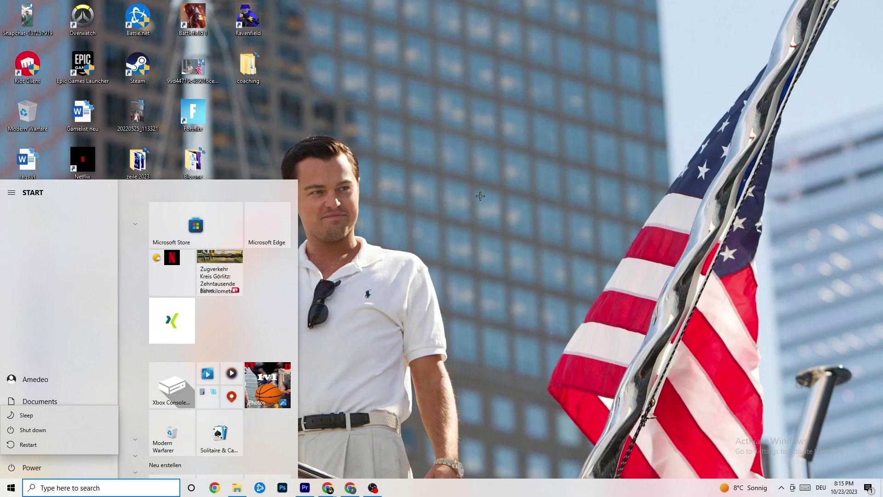
key("Escape")
key("Escape")
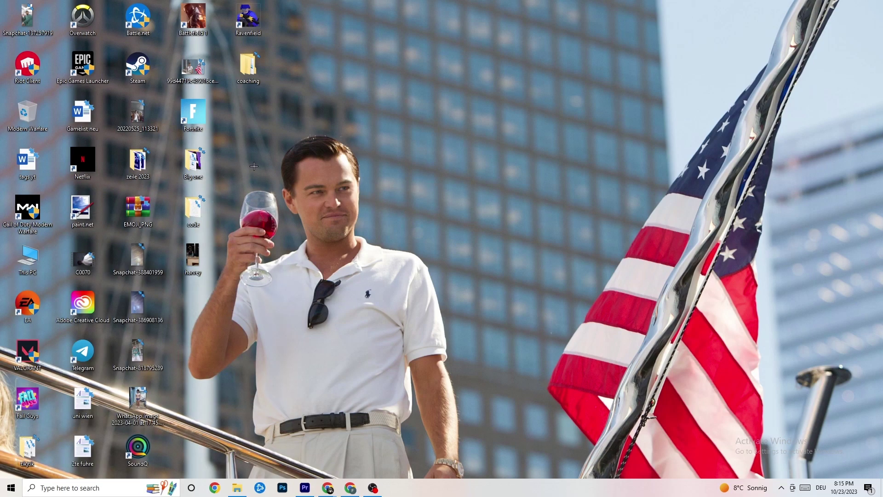